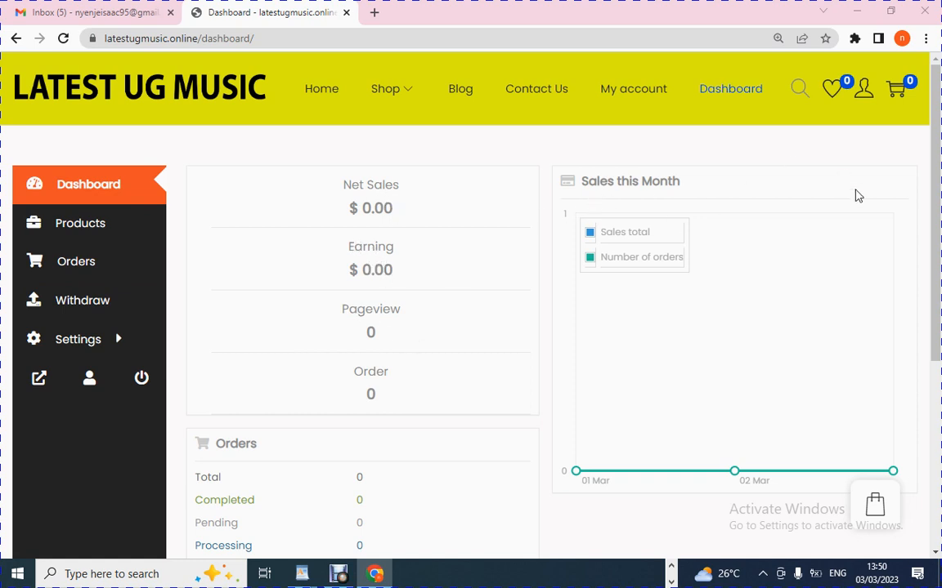
Look over the vendor dashboard overview and open the Store settings page
scroll(932, 180, "down", 4)
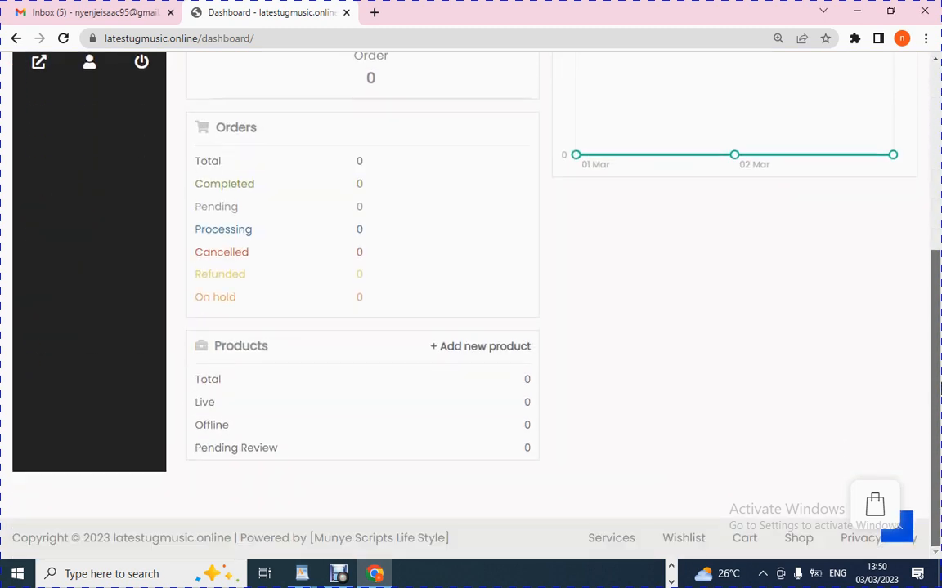
scroll(932, 245, "up", 4)
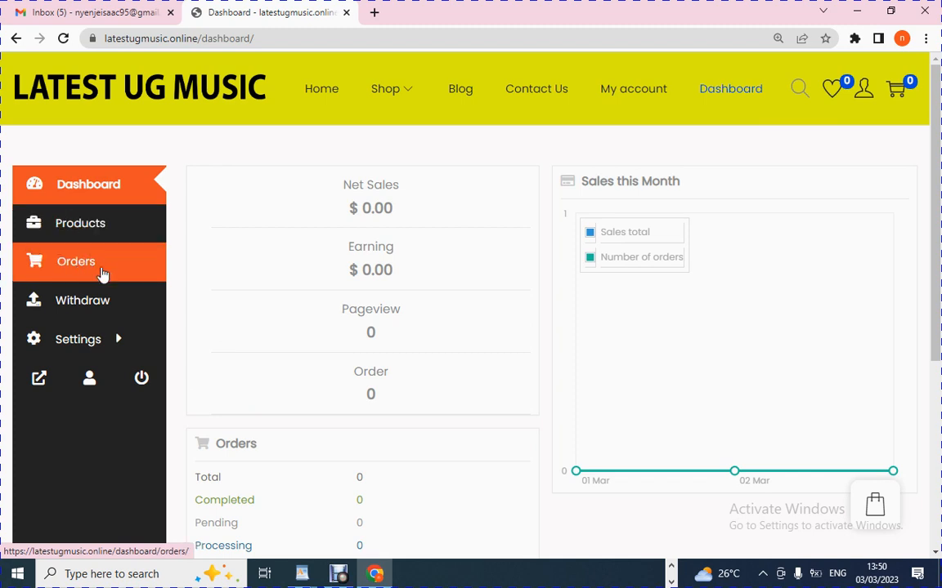
mouse_move(87, 345)
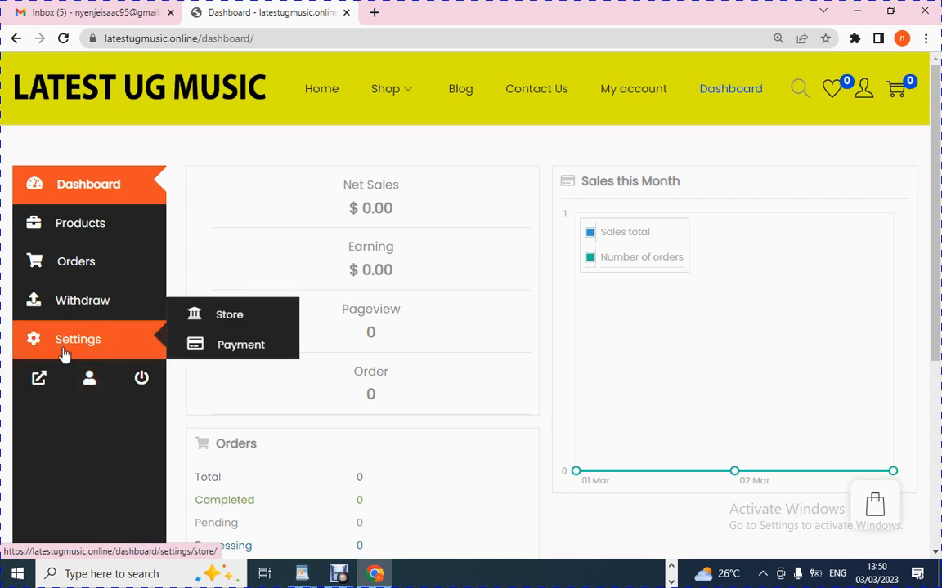
left_click(194, 317)
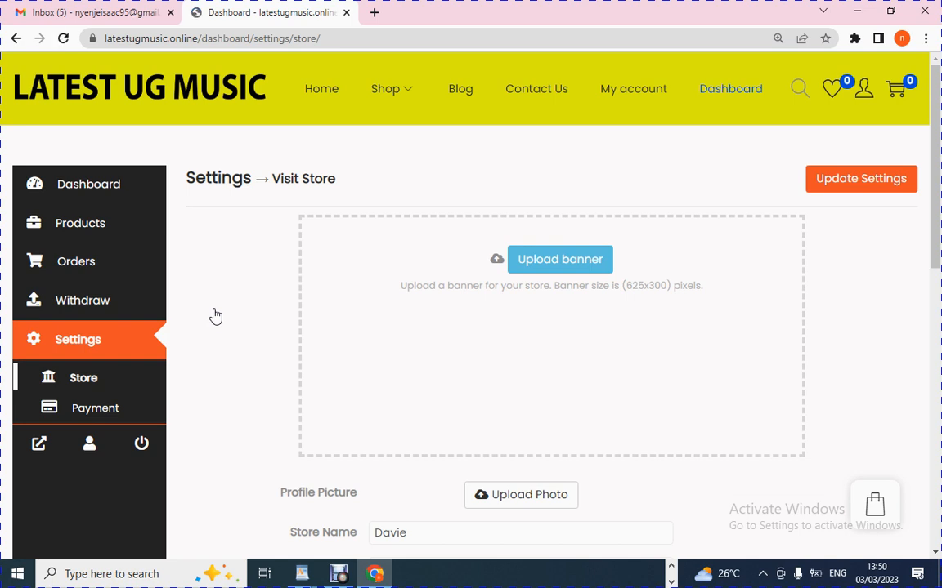
left_click(562, 260)
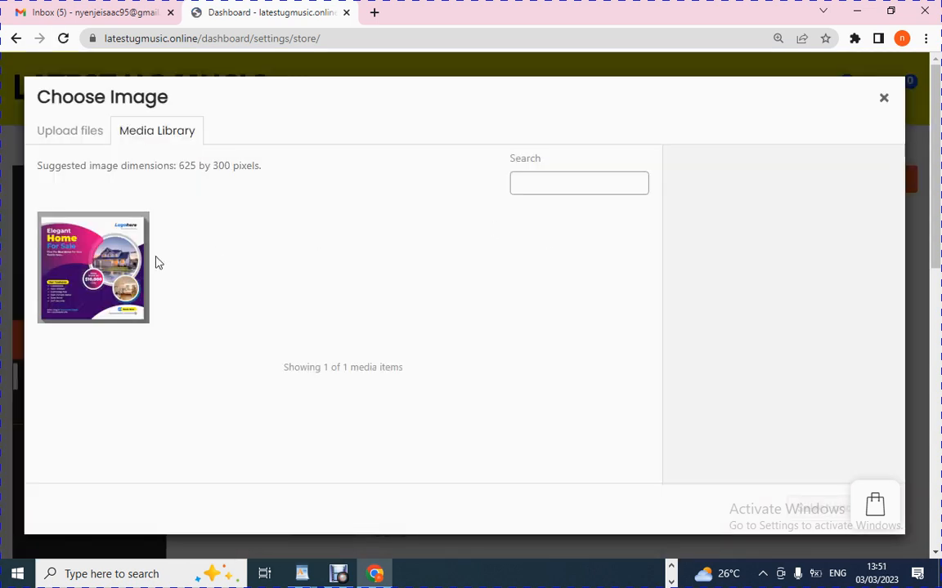
left_click(120, 263)
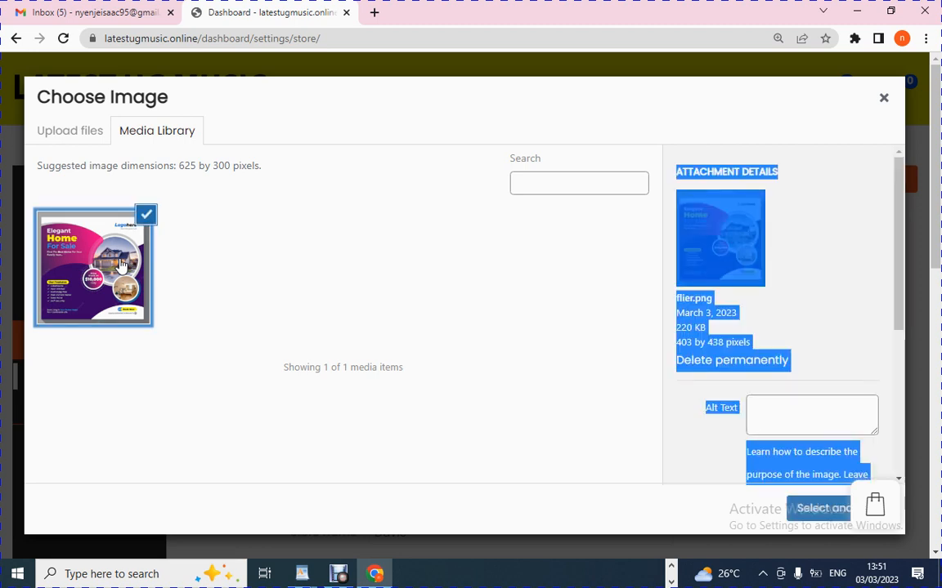
left_click(81, 137)
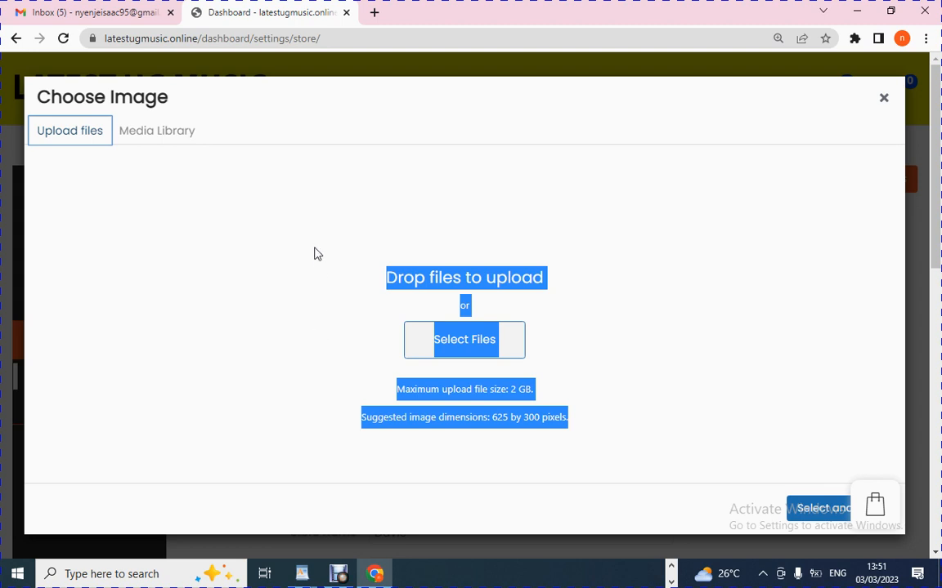
left_click(253, 131)
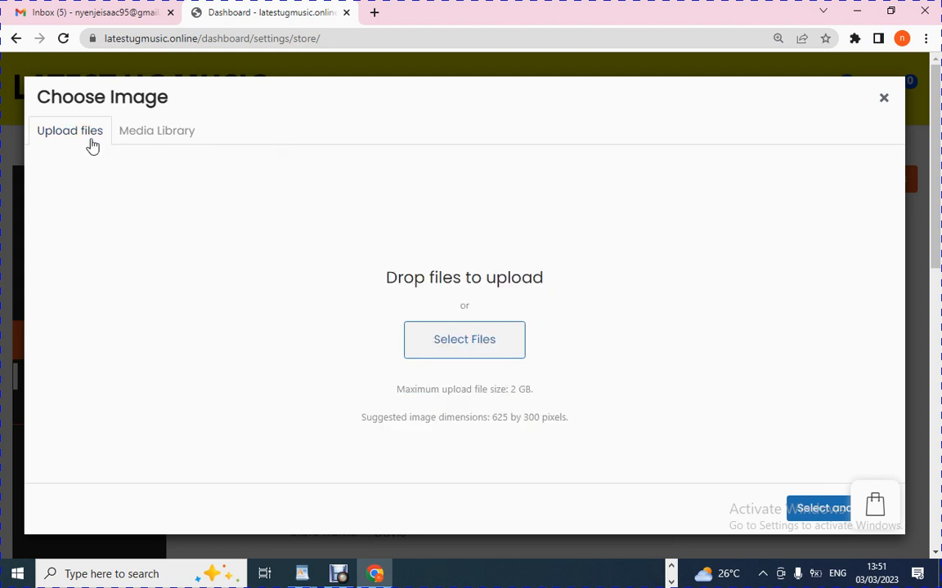
left_click(461, 352)
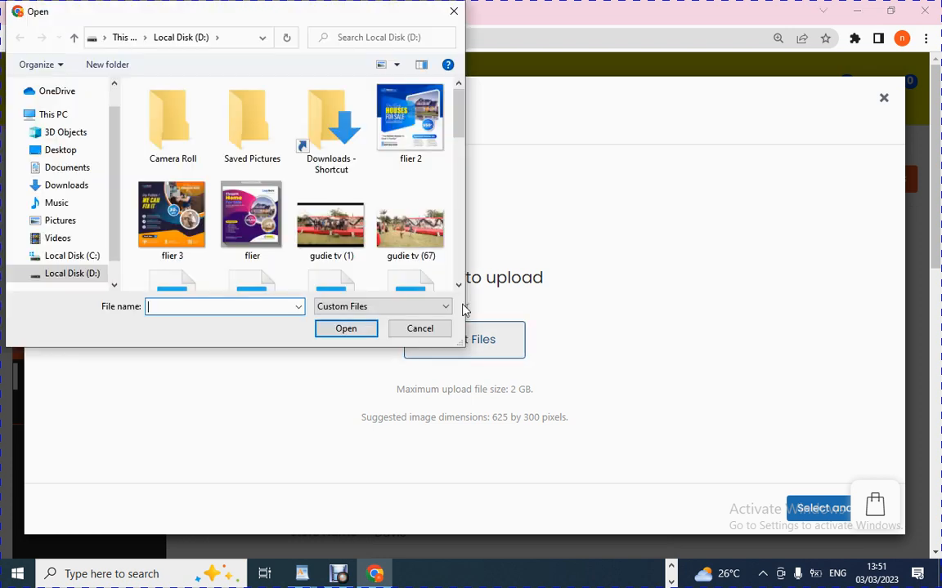
left_click(454, 11)
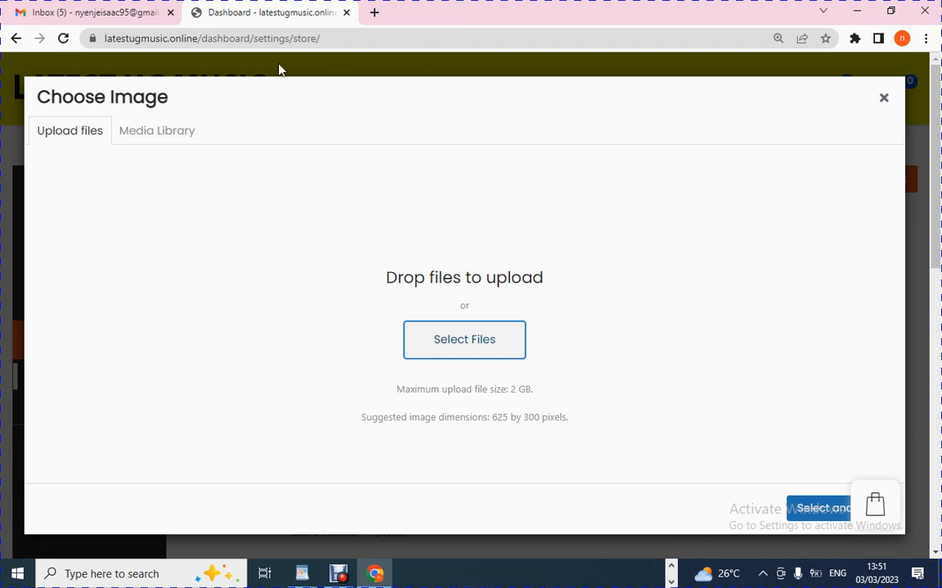
left_click(145, 141)
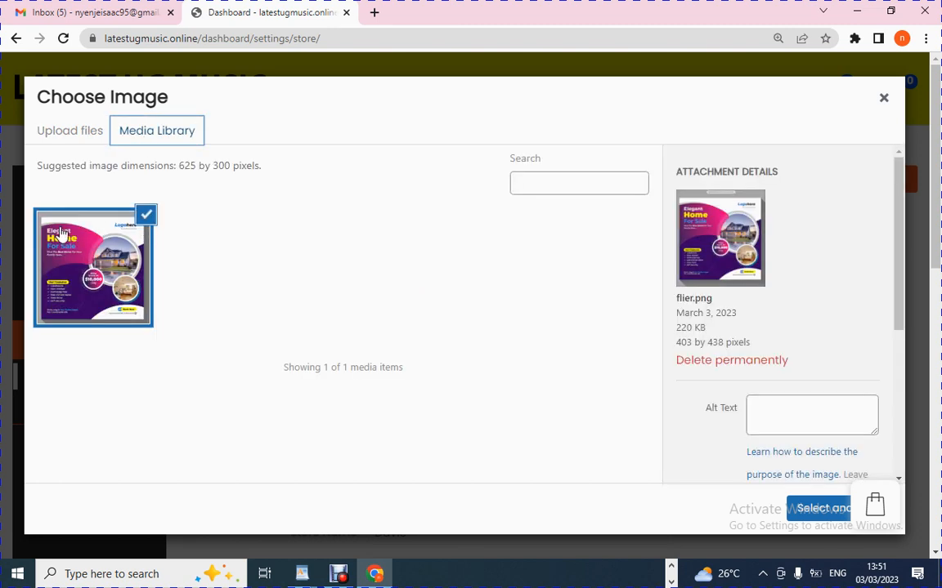
left_click(65, 133)
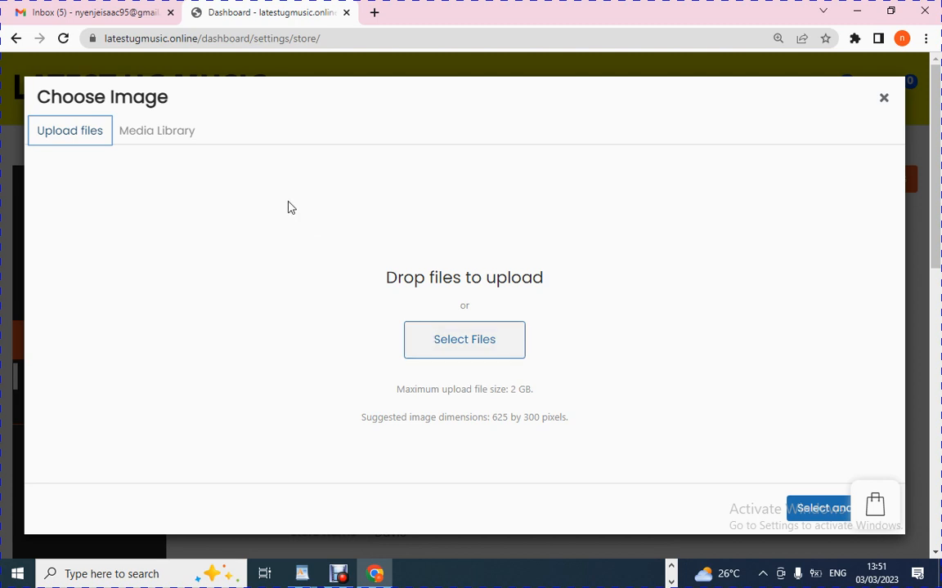
left_click(170, 136)
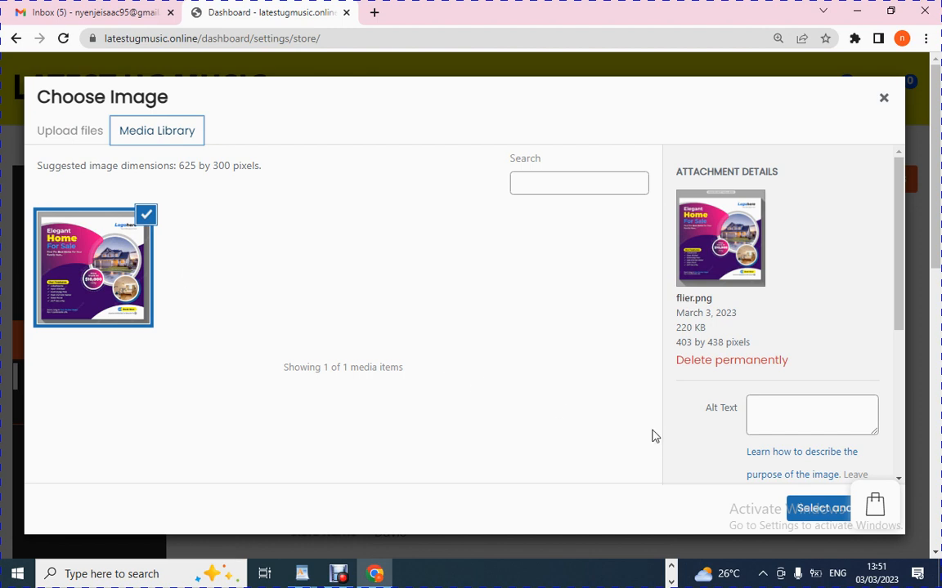
left_click(801, 510)
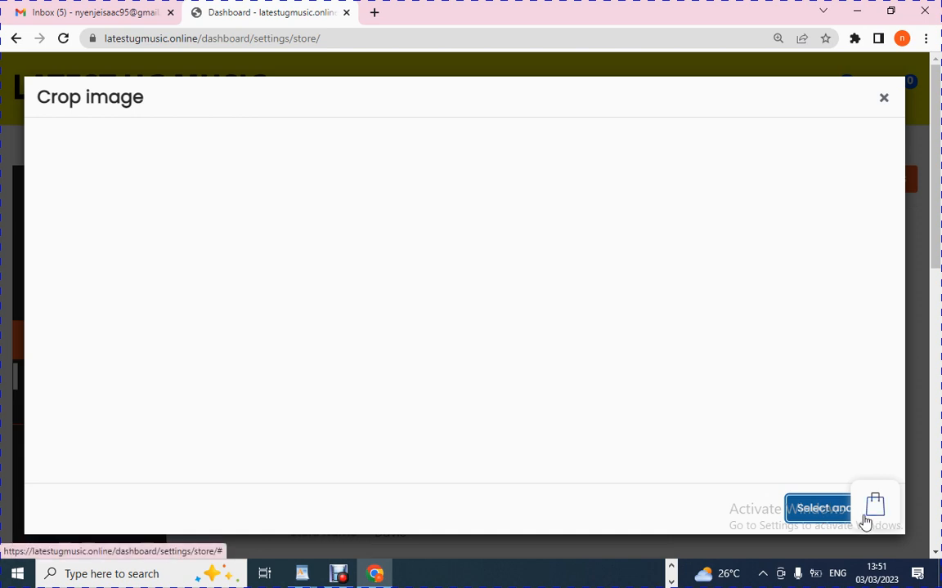
left_click_drag(860, 519, 851, 488)
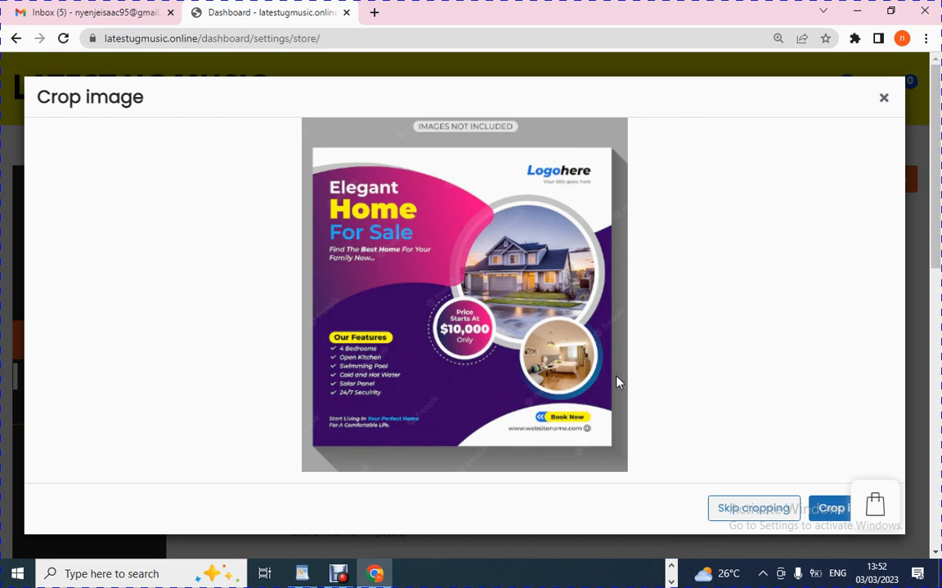
left_click(883, 99)
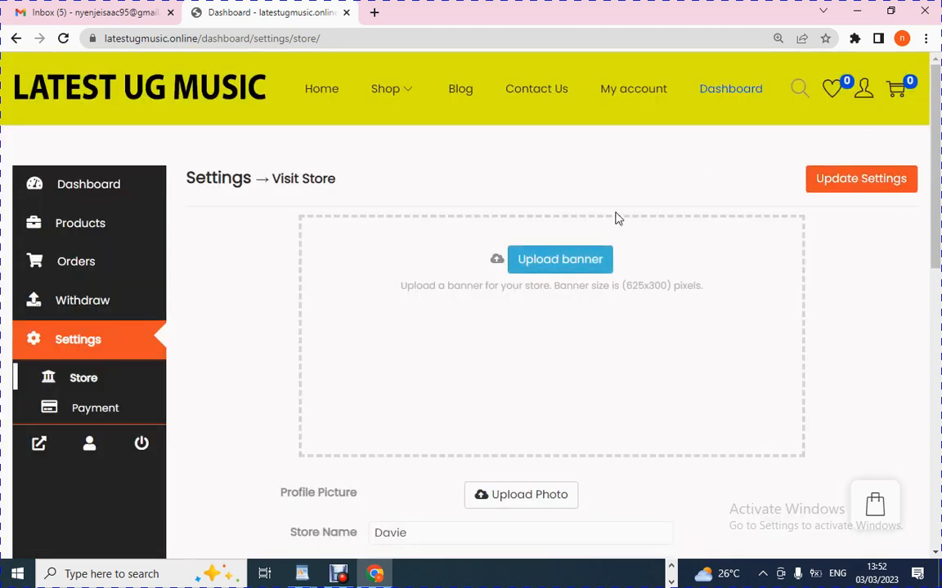
Try the existing flier.png from the media library as the store banner without cropping, and remove that banner
left_click(569, 260)
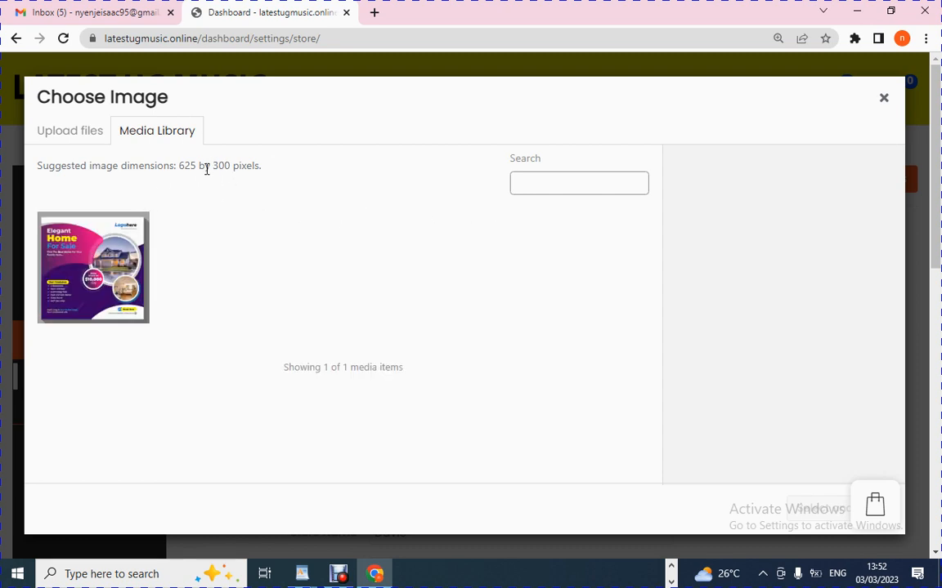
left_click(101, 245)
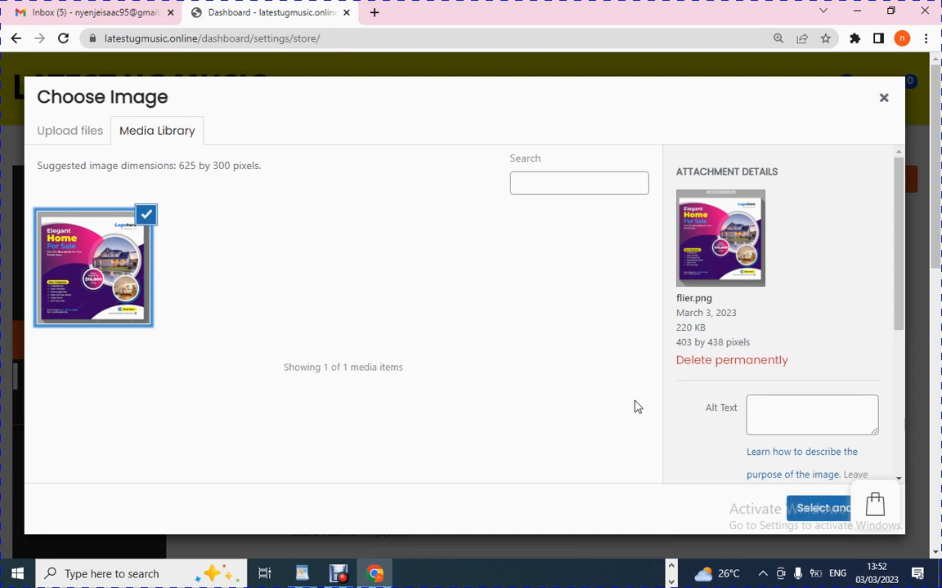
left_click(821, 510)
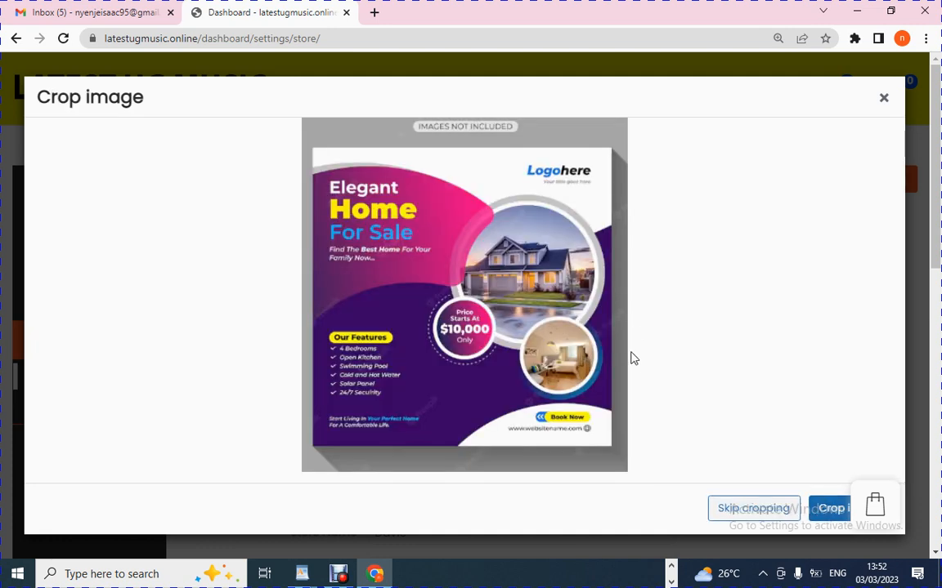
left_click(740, 511)
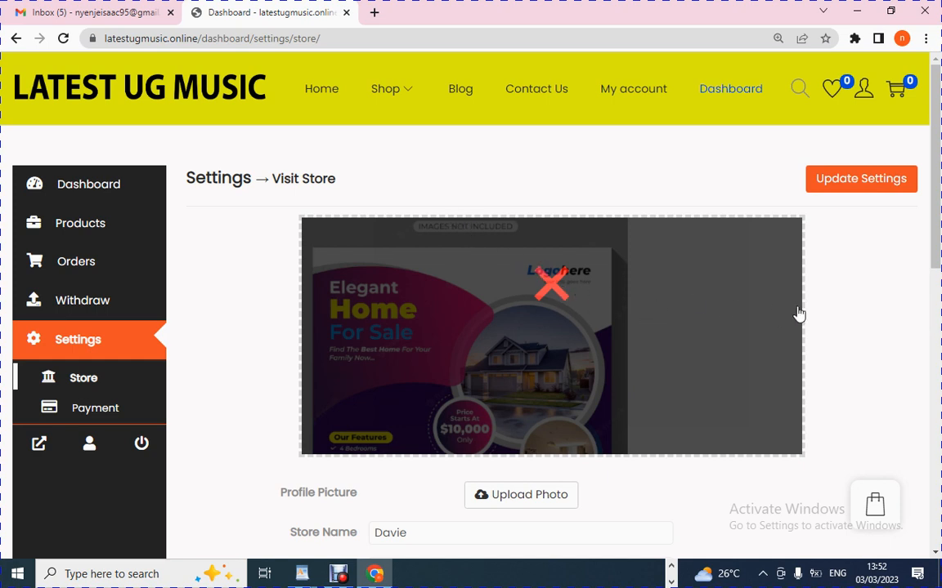
left_click(734, 323)
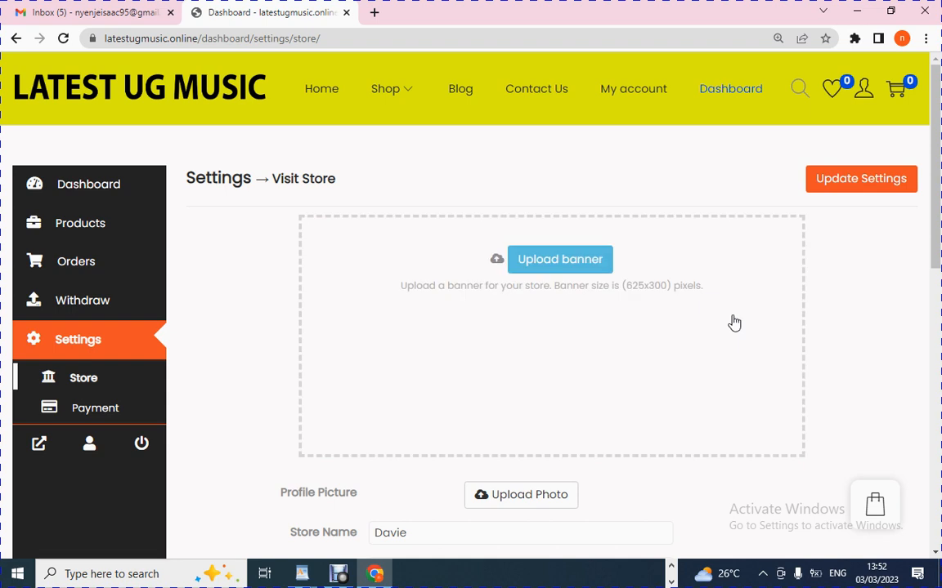
Upload the image pexels-cottonbro-studio-9419374 from the Video taglines folder on Local Disk (D:) through the store banner's image chooser
left_click(542, 261)
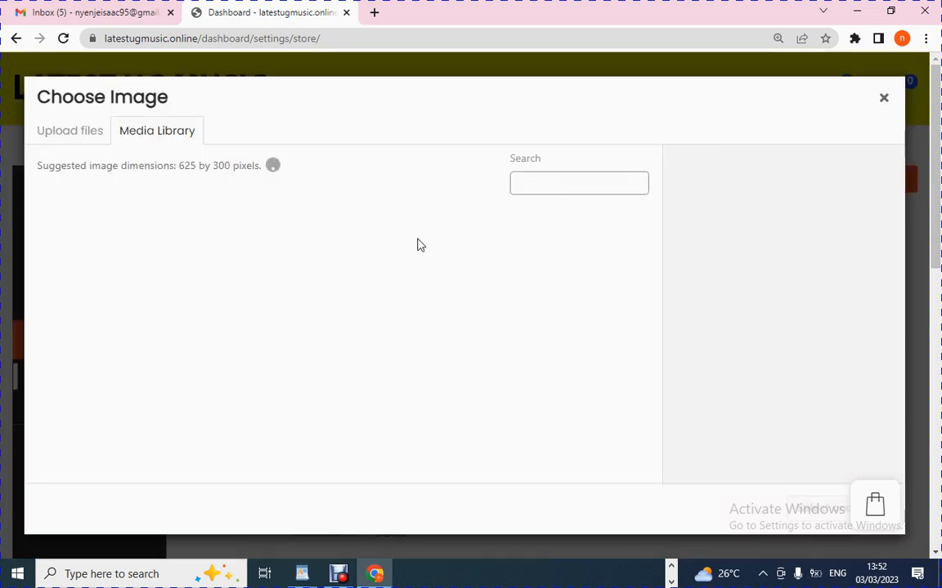
left_click(92, 132)
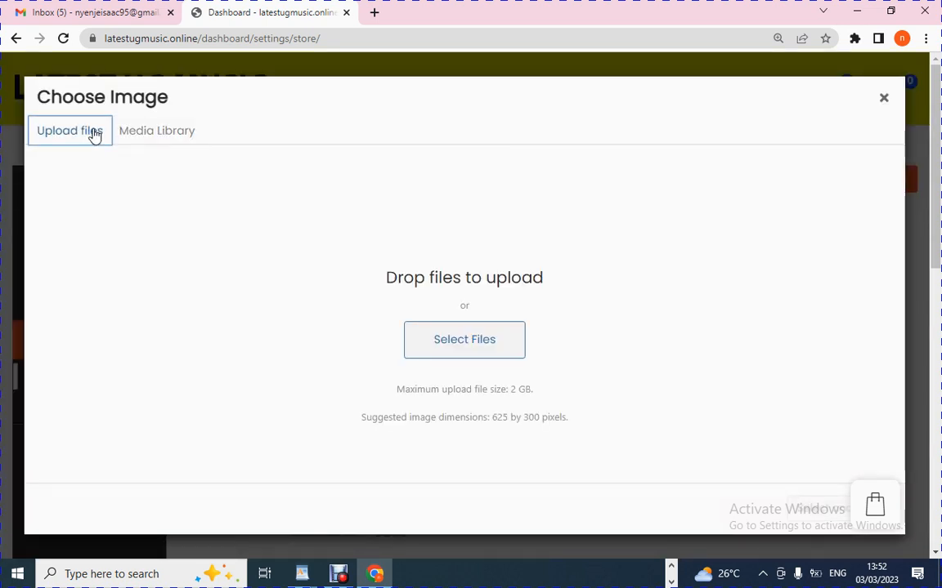
left_click(431, 343)
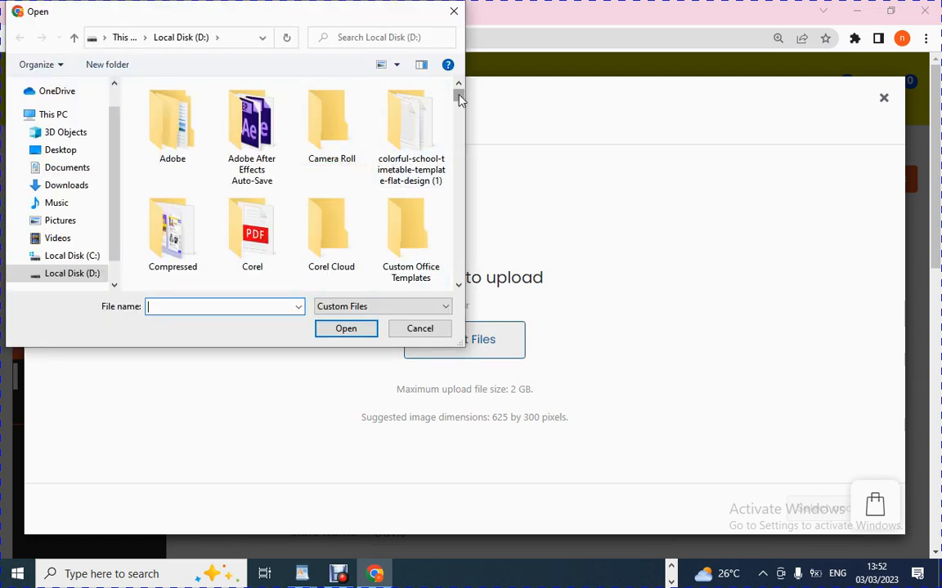
left_click_drag(459, 93, 458, 115)
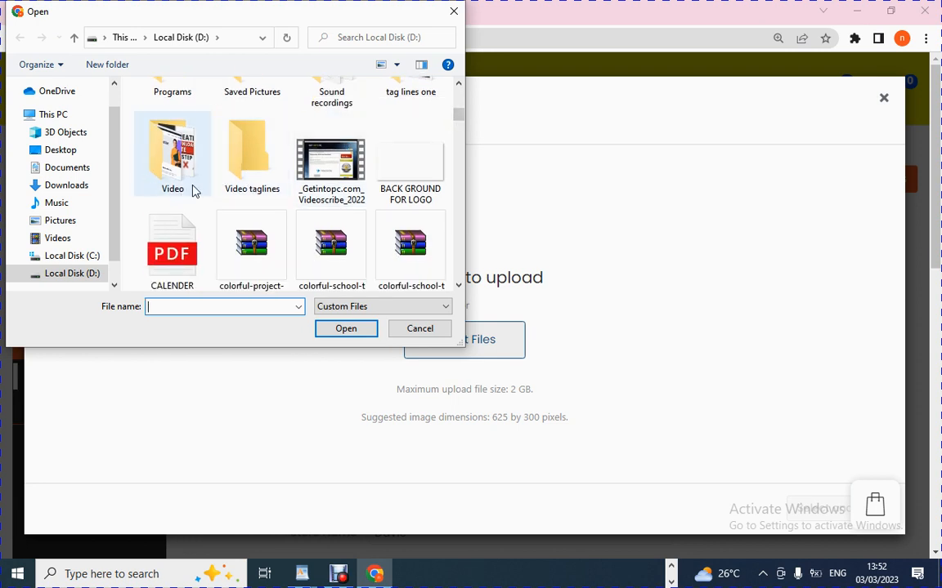
double_click(247, 153)
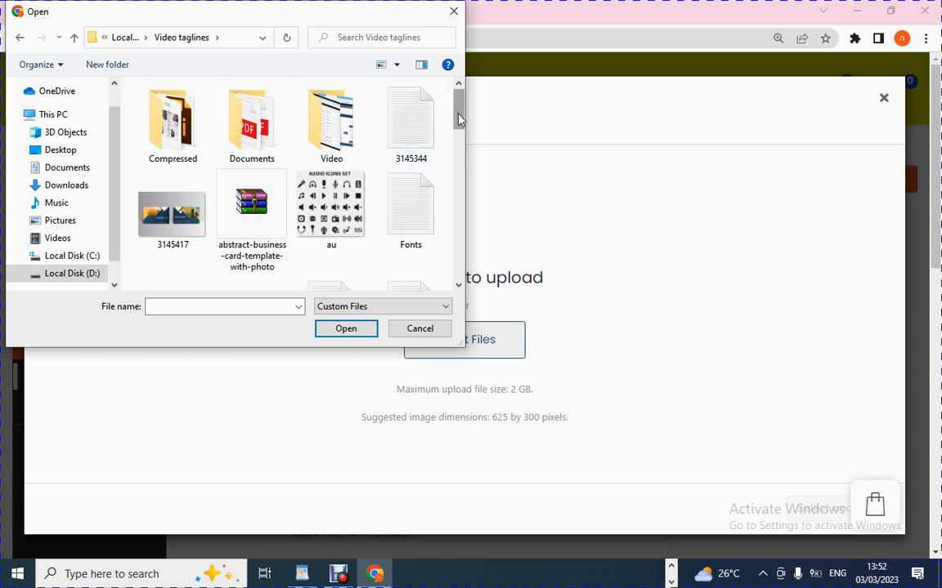
left_click_drag(460, 119, 465, 166)
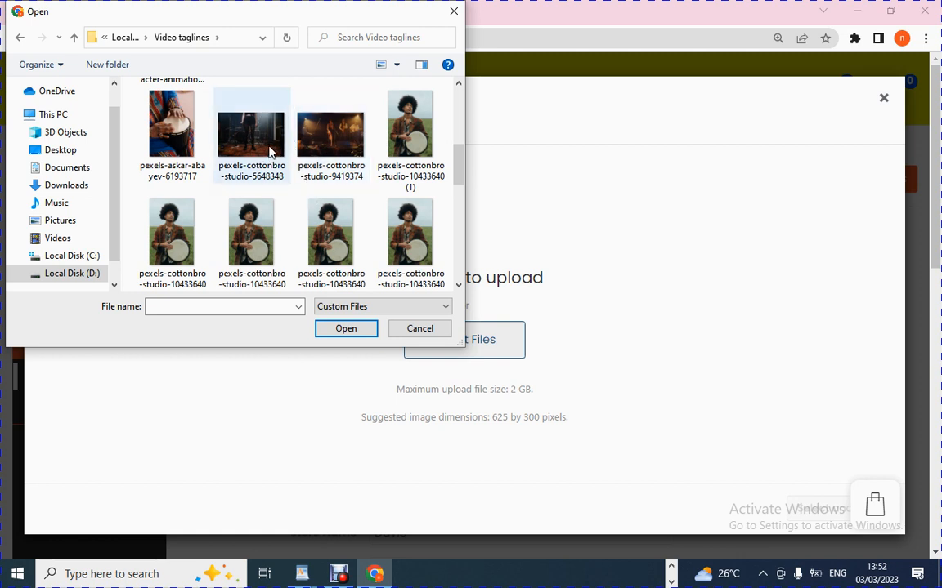
left_click(309, 155)
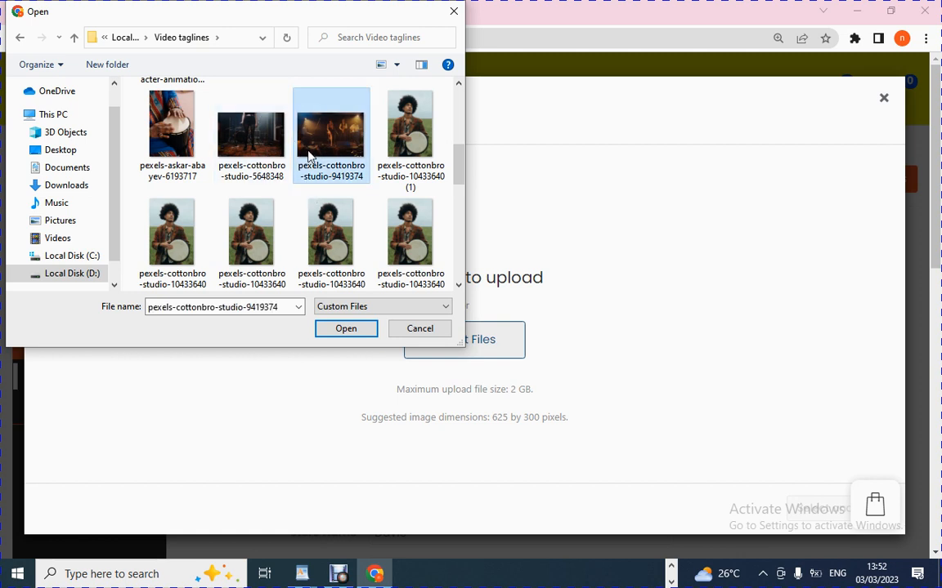
left_click(366, 338)
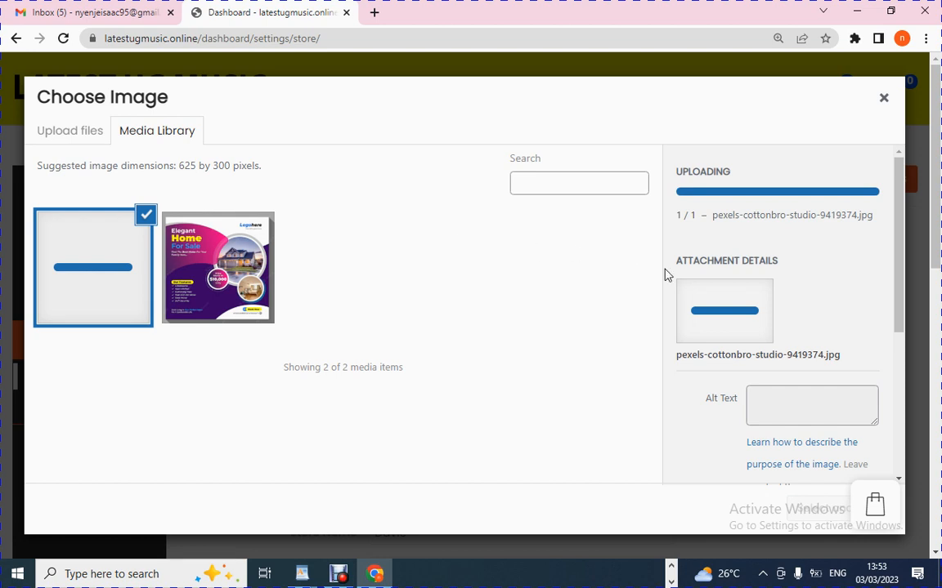
Try to apply the uploaded stage band photo as the store banner, and clear the banner area
left_click_drag(900, 309, 903, 361)
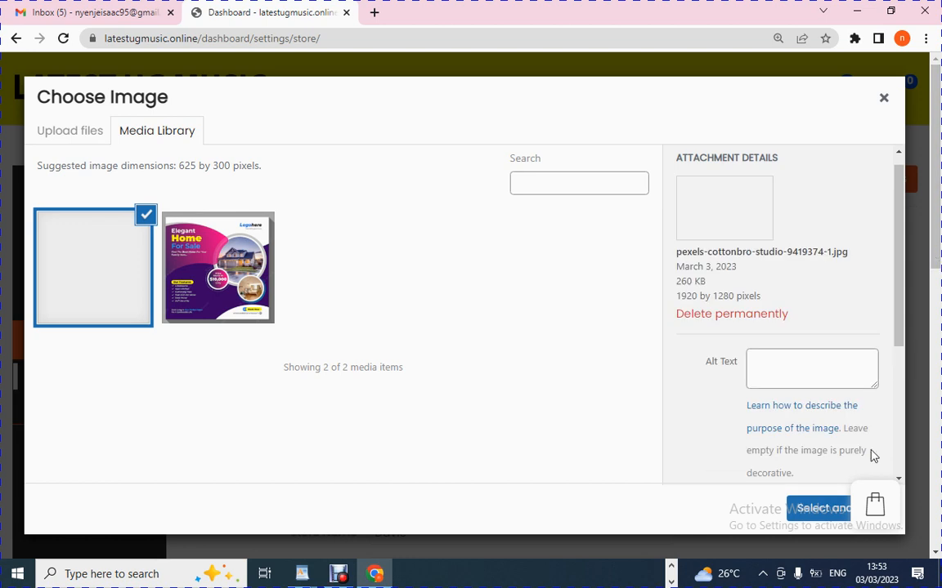
left_click(830, 509)
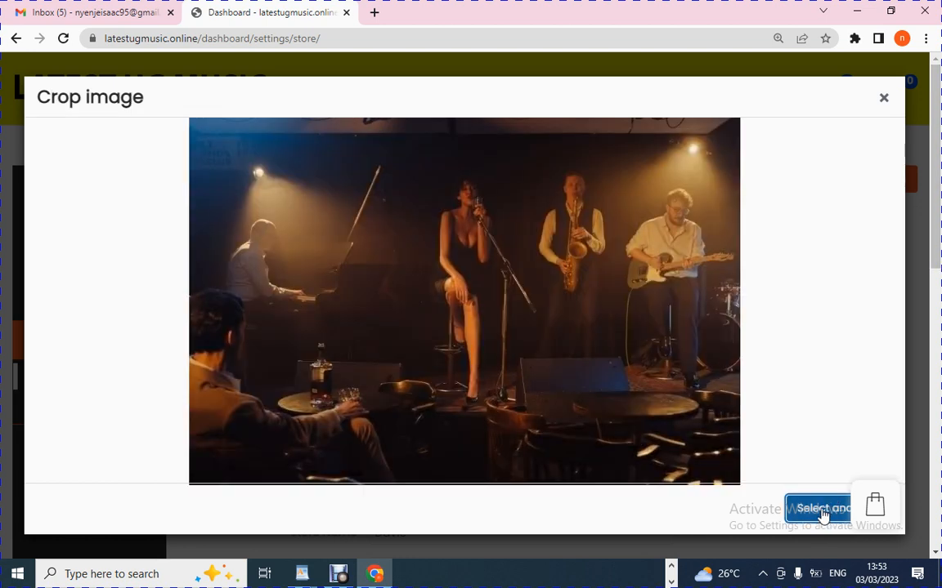
left_click(820, 517)
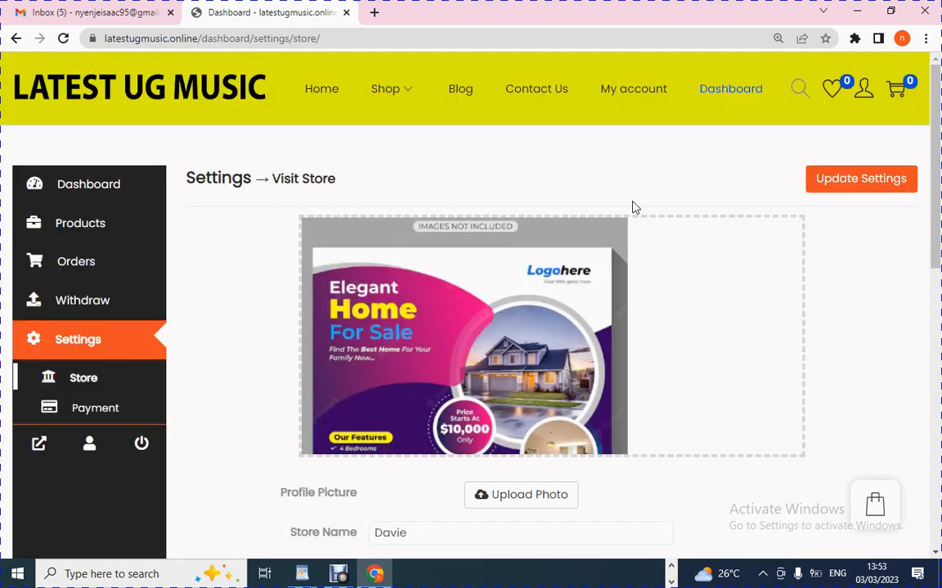
mouse_move(630, 231)
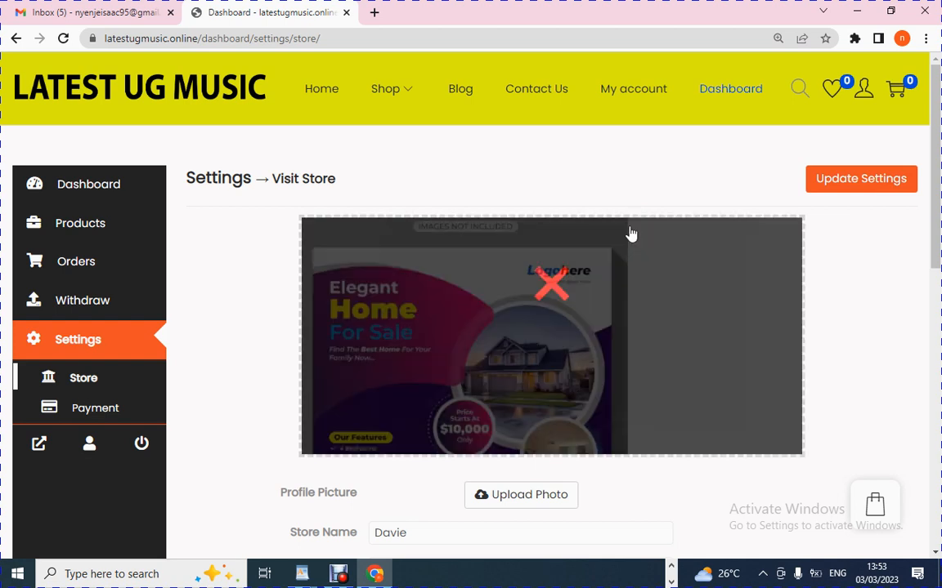
left_click(554, 299)
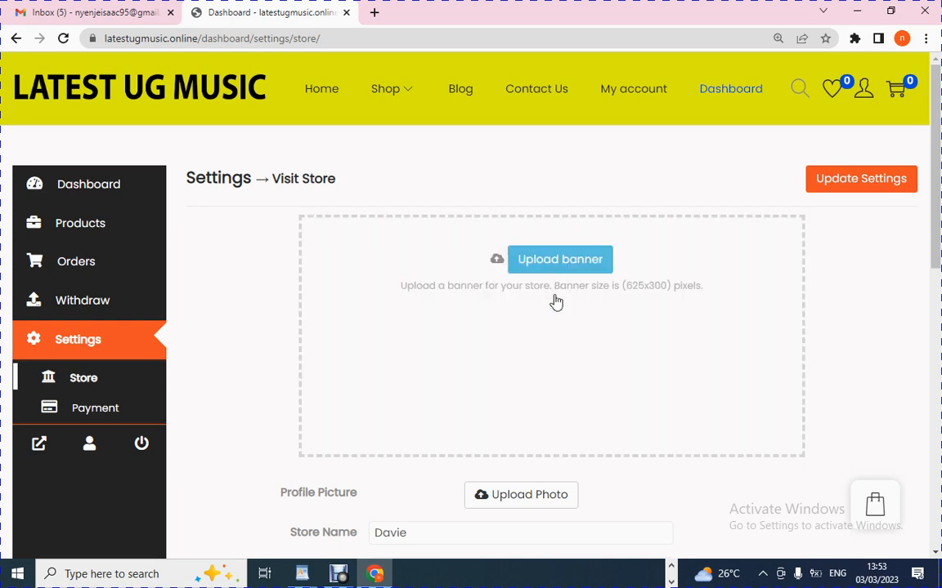
Set the store's profile picture to the stage band photo pexels-cottonbro-studio-9419374-1.jpg from the media library
left_click(523, 499)
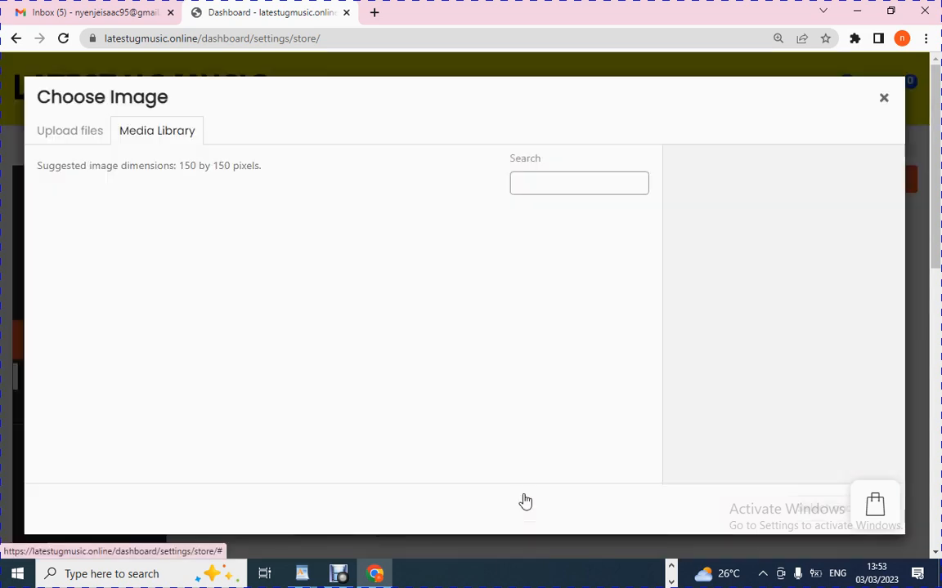
left_click(245, 233)
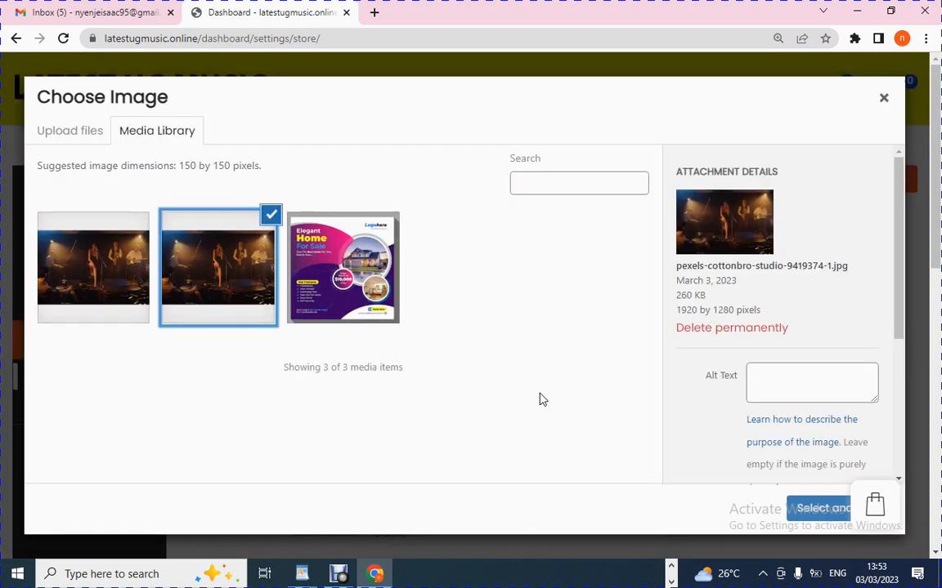
left_click(813, 508)
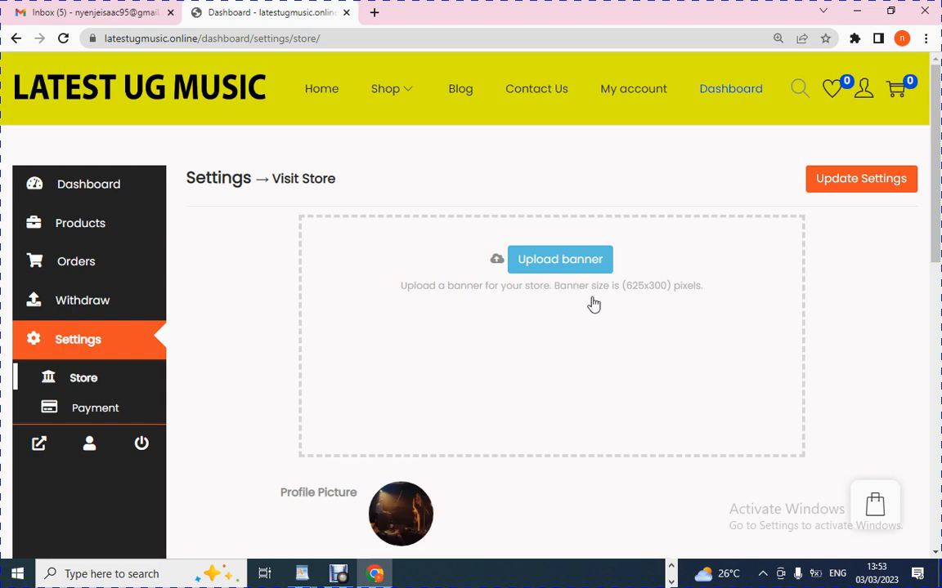
Set the store banner to cropped-pexels-cottonbro-studio-9419374-1.jpg from the media library and crop it to fit
left_click(552, 267)
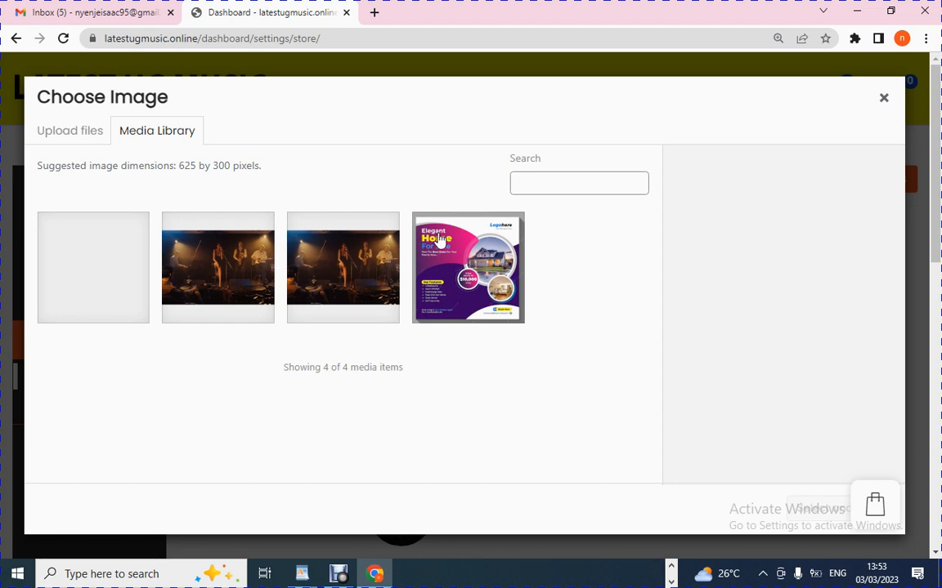
left_click(255, 257)
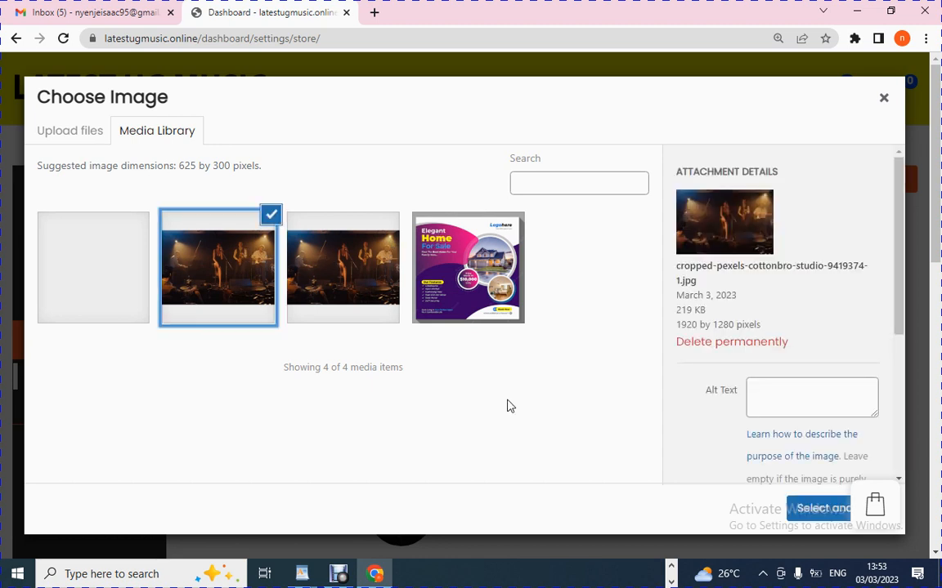
left_click(811, 510)
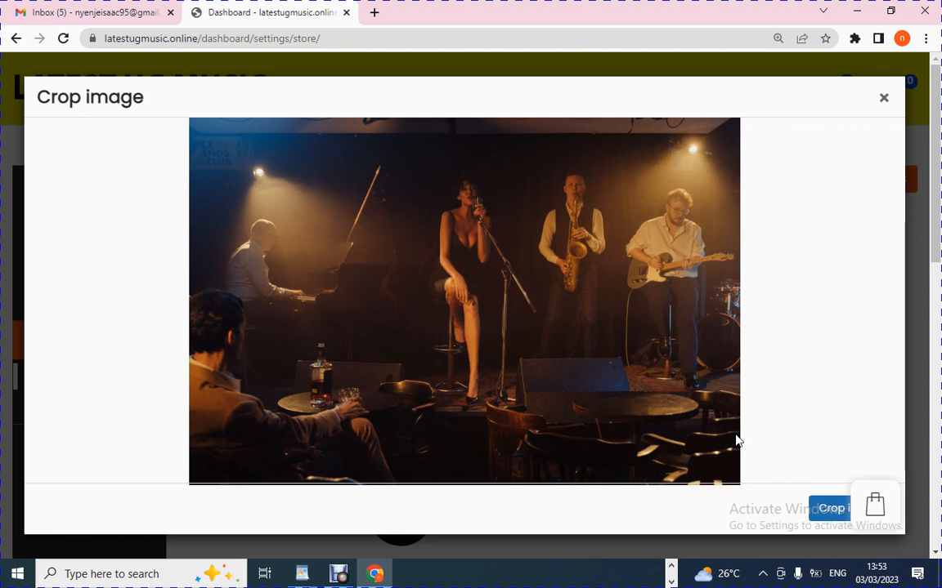
left_click(847, 514)
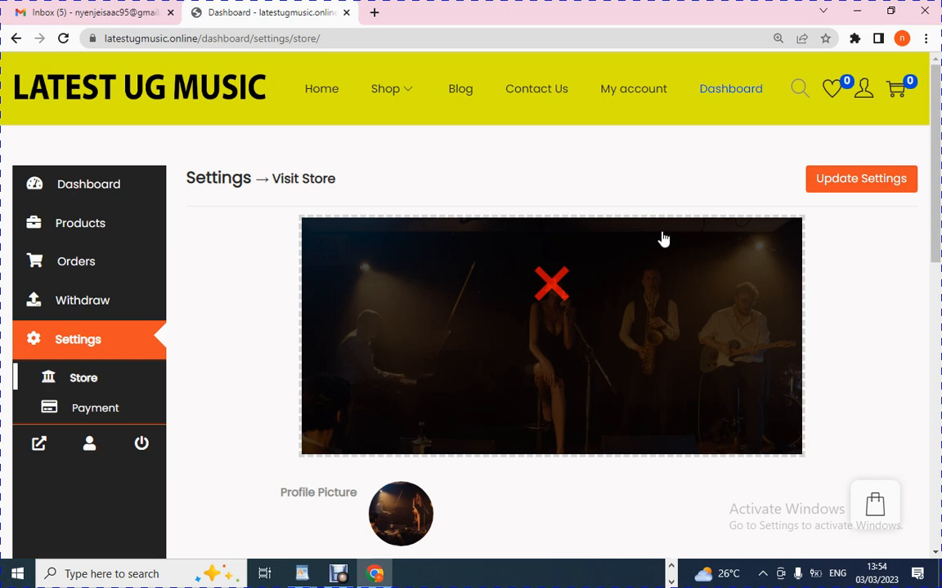
Check the store's address and contact details, and enable showing terms and conditions in the store page
left_click_drag(937, 245, 937, 529)
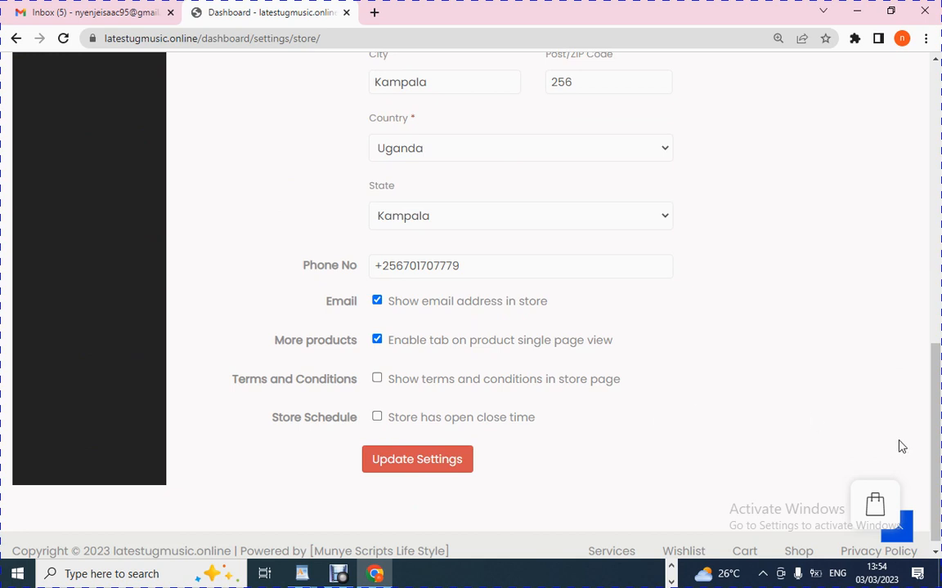
left_click_drag(935, 435, 893, 307)
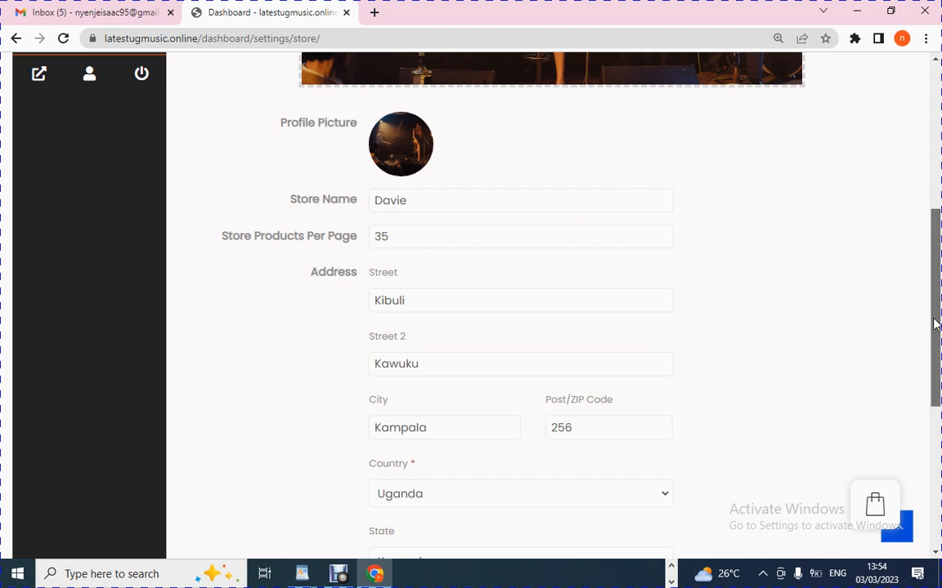
left_click_drag(933, 322, 933, 455)
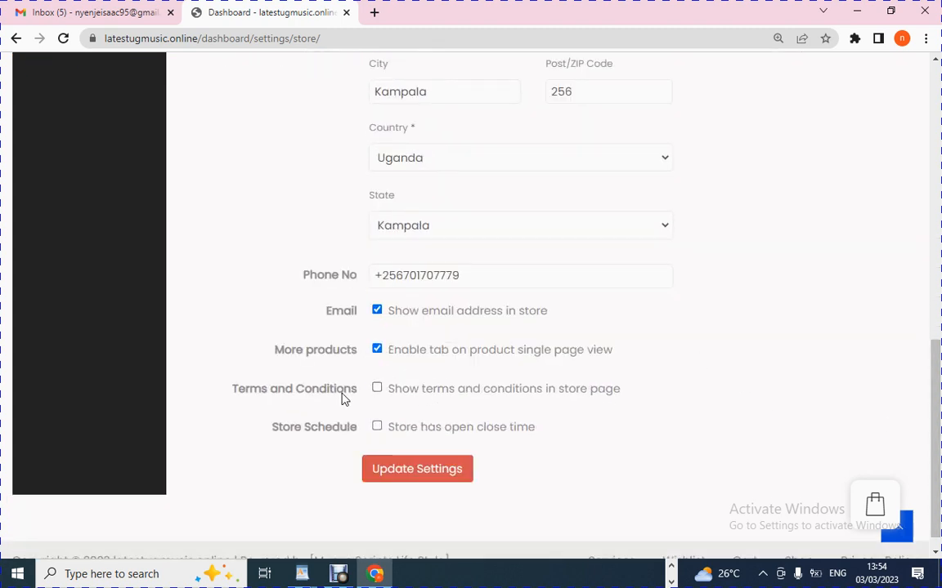
left_click(377, 389)
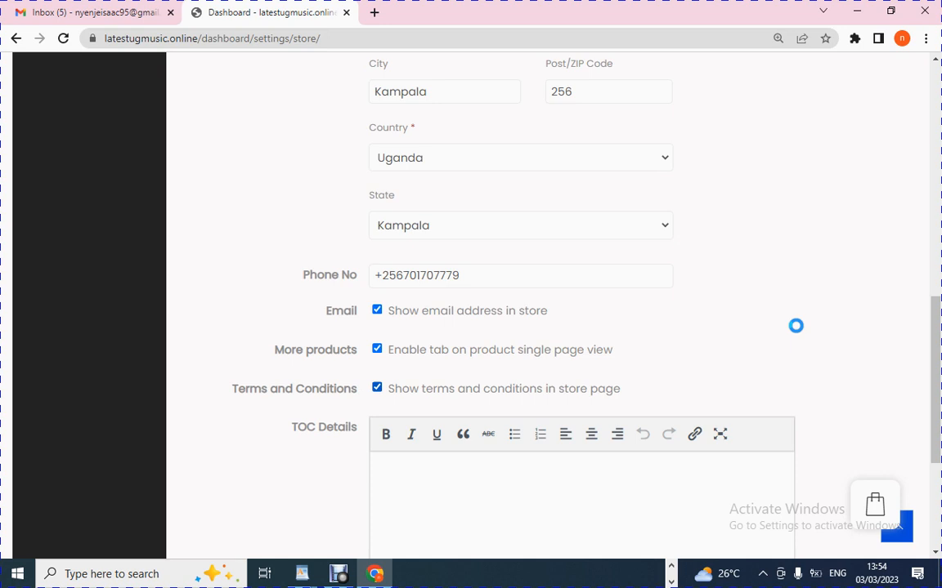
Enter "Please make sure that you donot Share this content to more than 2 people when you buy" as the TOC Details
scroll(795, 325, "down", 2)
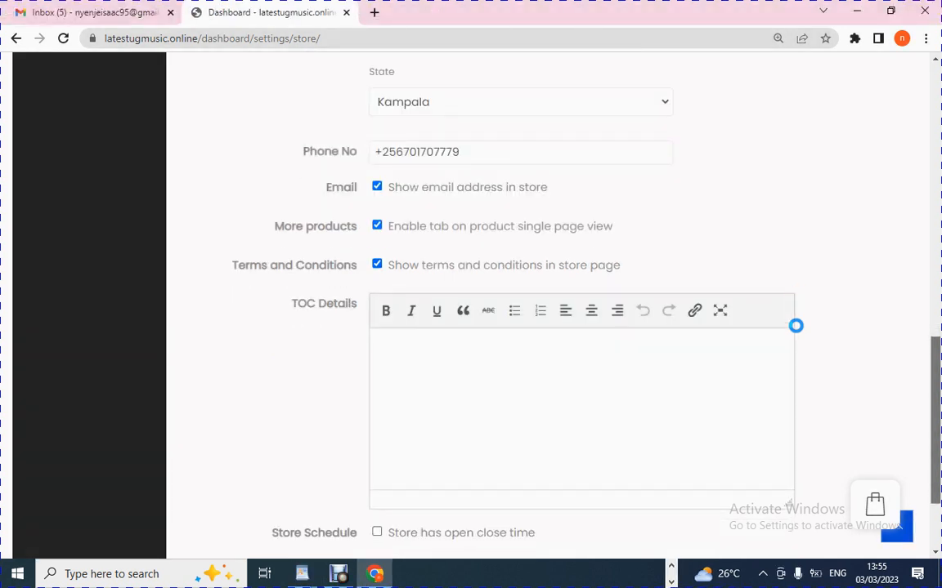
scroll(796, 326, "down", 3)
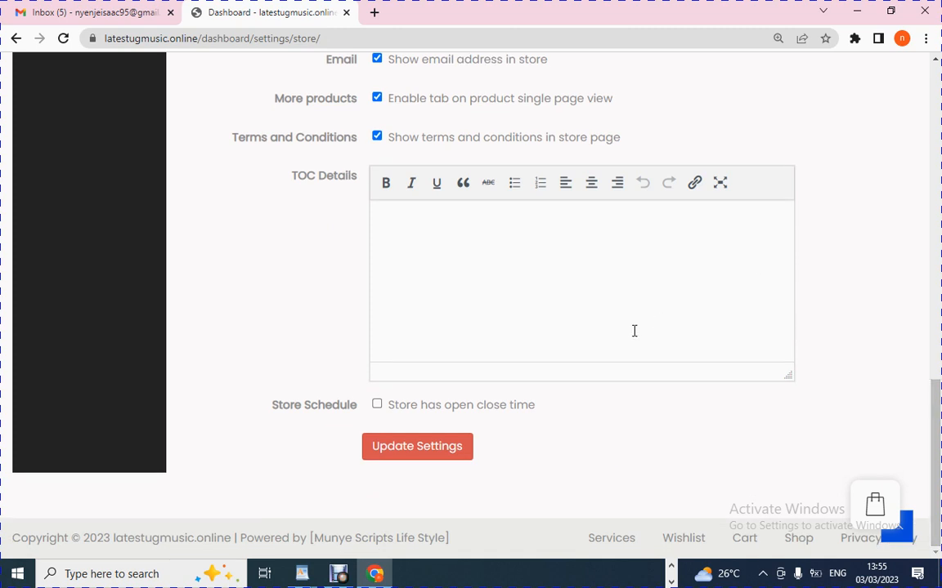
left_click(426, 302)
type("Please make sur")
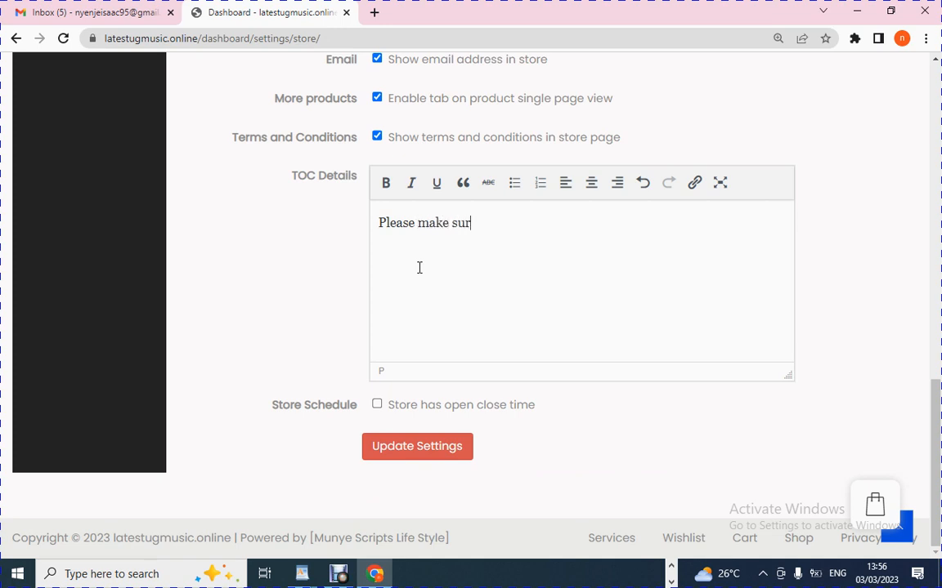
type("e that you dono")
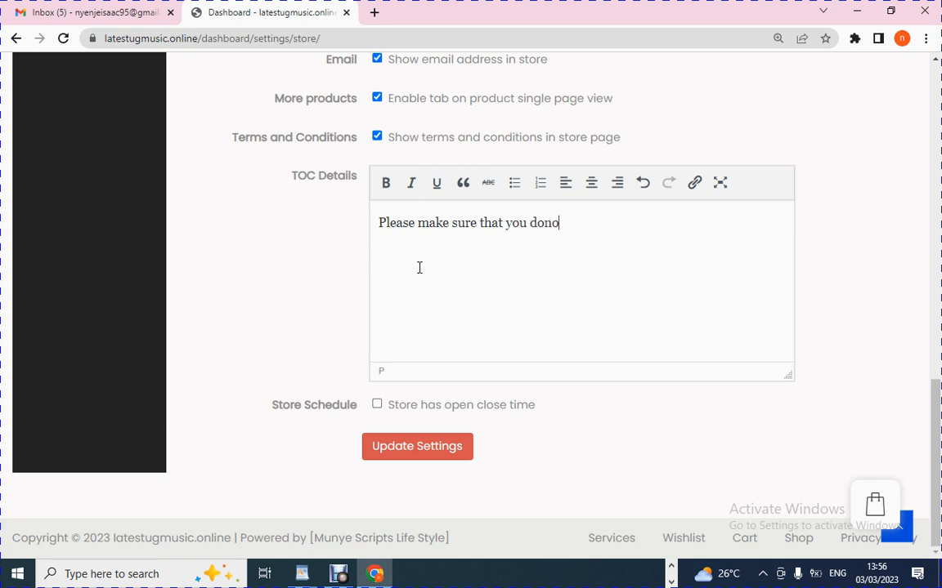
type("t Share this cont")
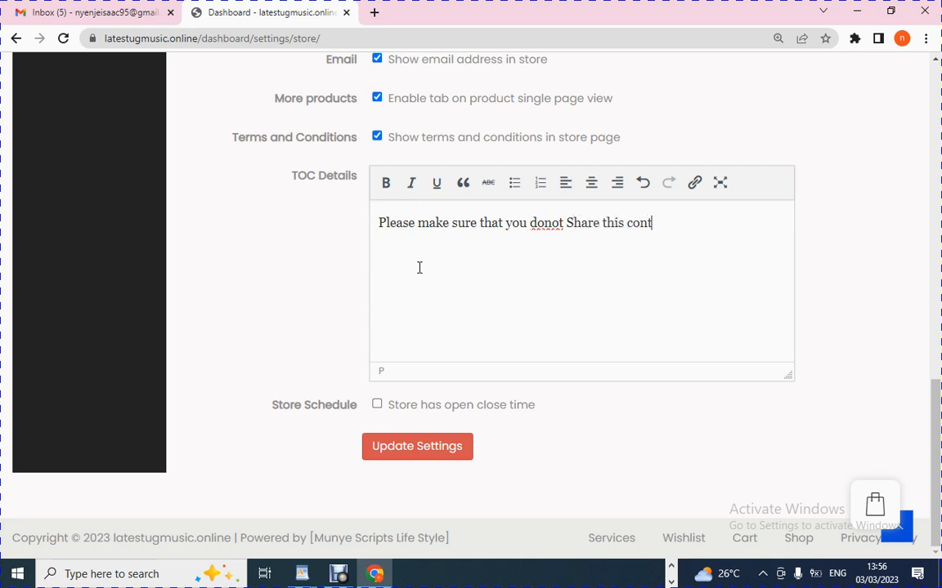
type("ent to more t")
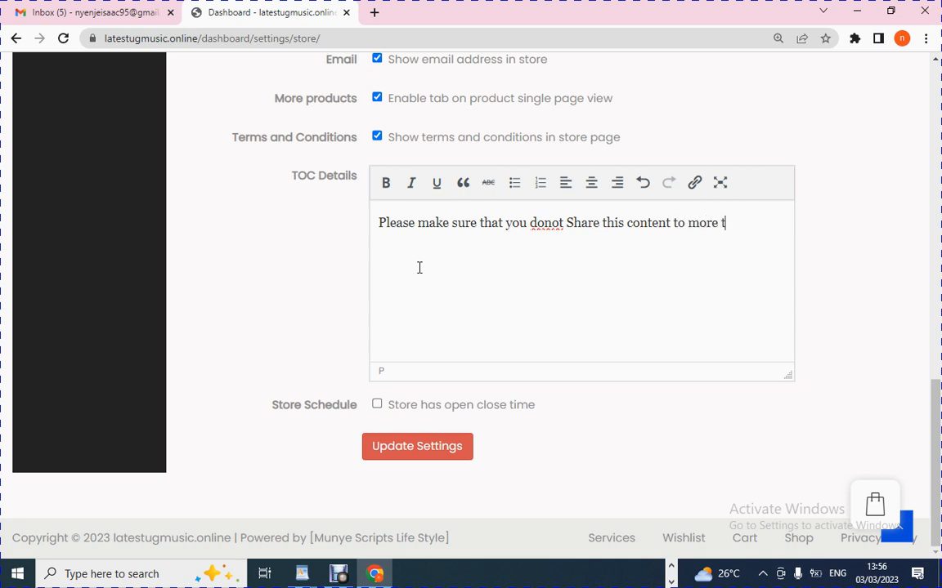
type("han 2 peopl")
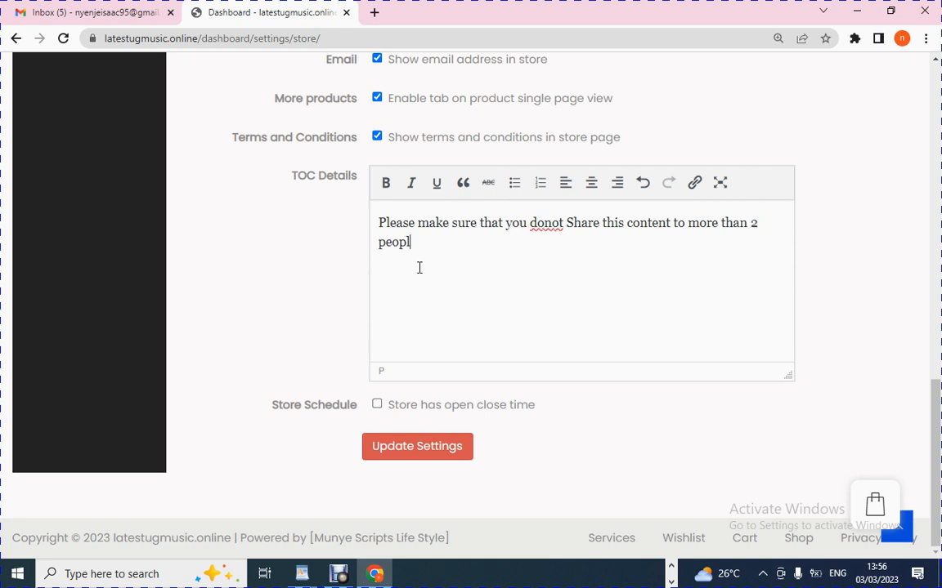
type("e when you buy")
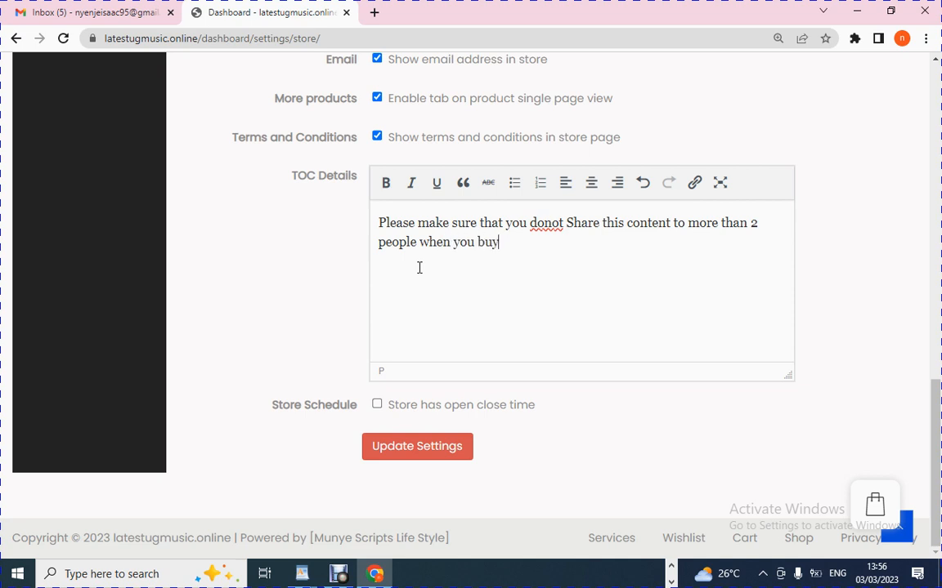
Correct "donot" to "do not" and add the closing full stop in the TOC Details, and save the store settings
left_click(543, 224)
left_click(500, 244)
type(".")
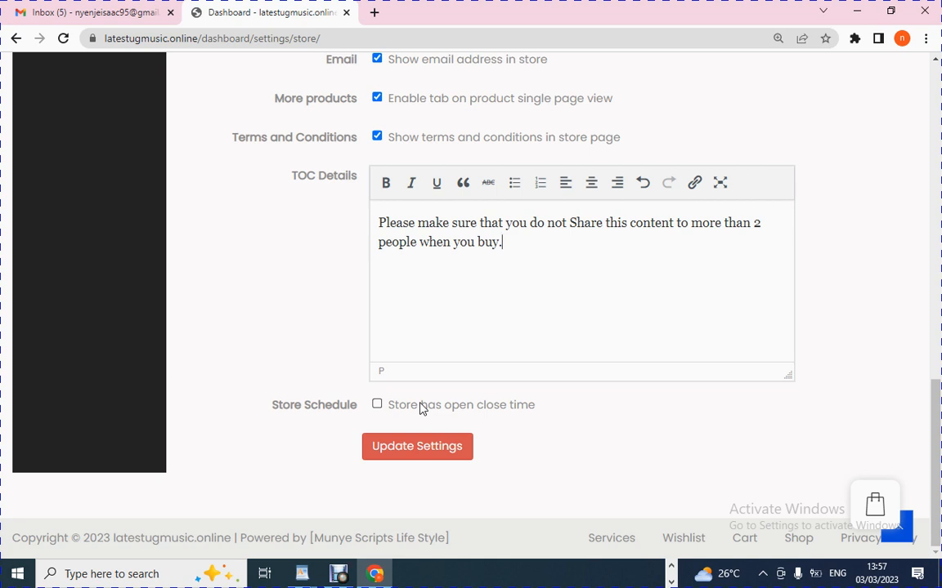
left_click(412, 453)
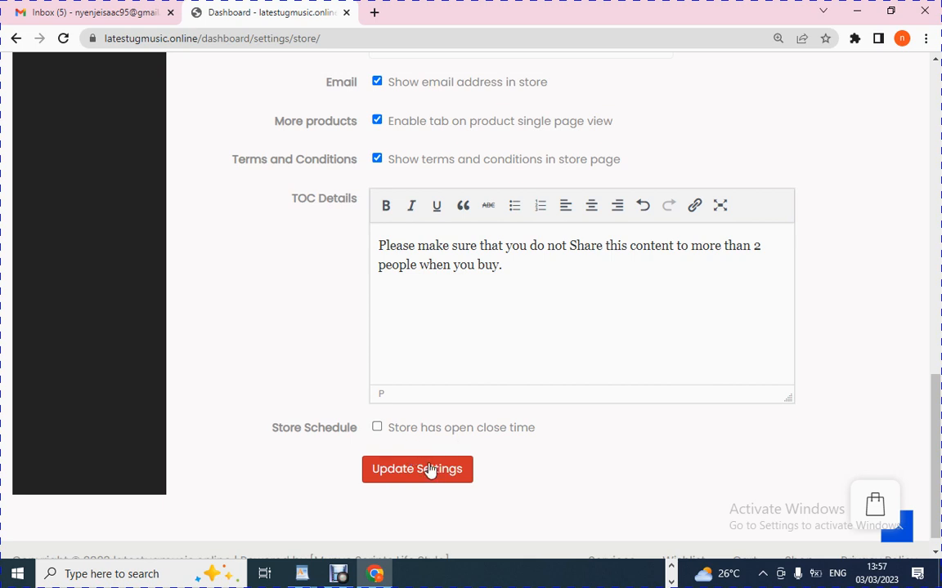
left_click(430, 471)
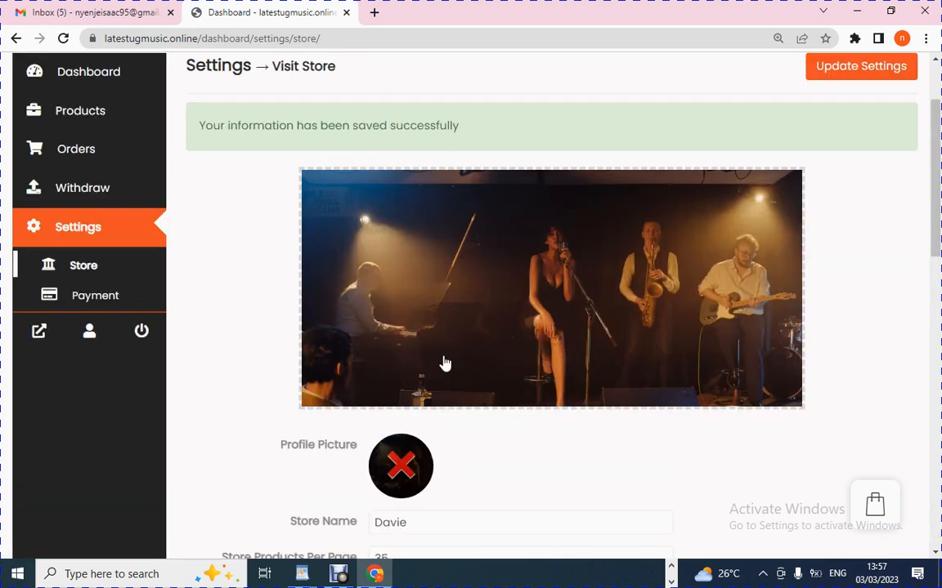